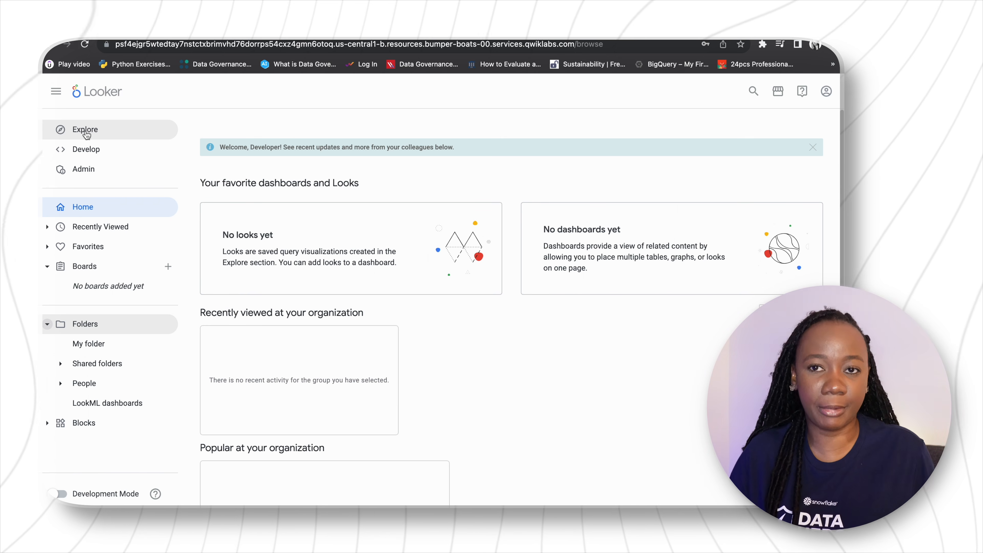
Open the Events Explore under E-Commerce Training and expand its Users fields.
click(86, 132)
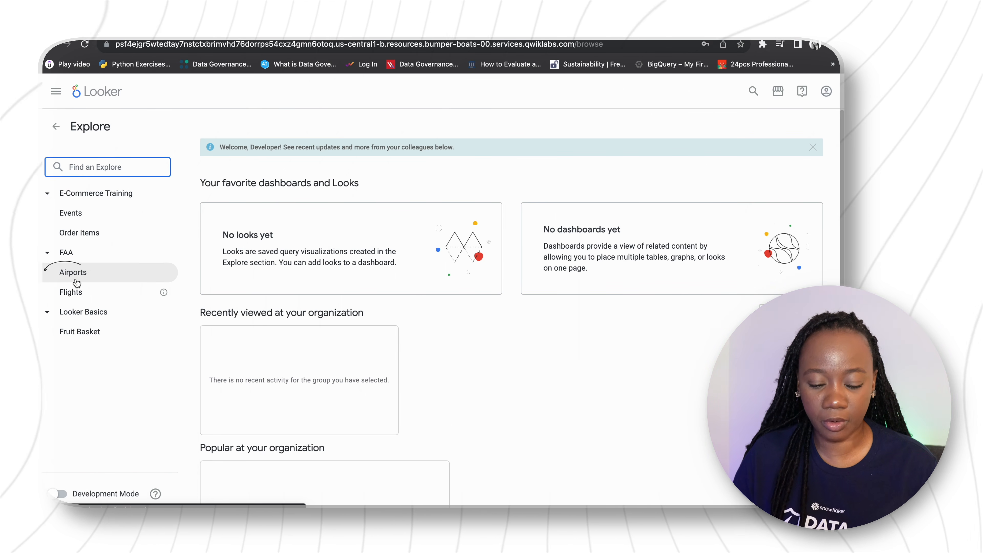
click(77, 216)
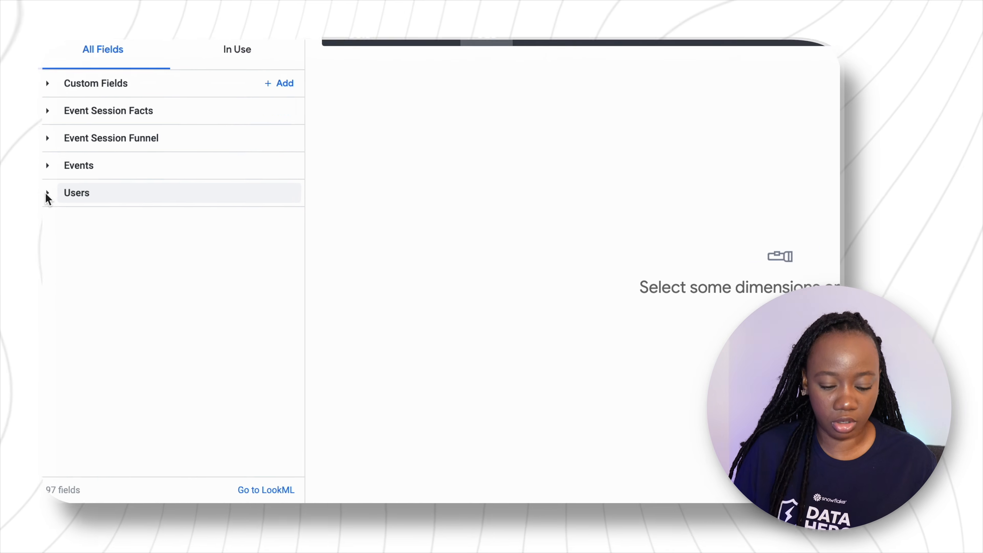
click(47, 193)
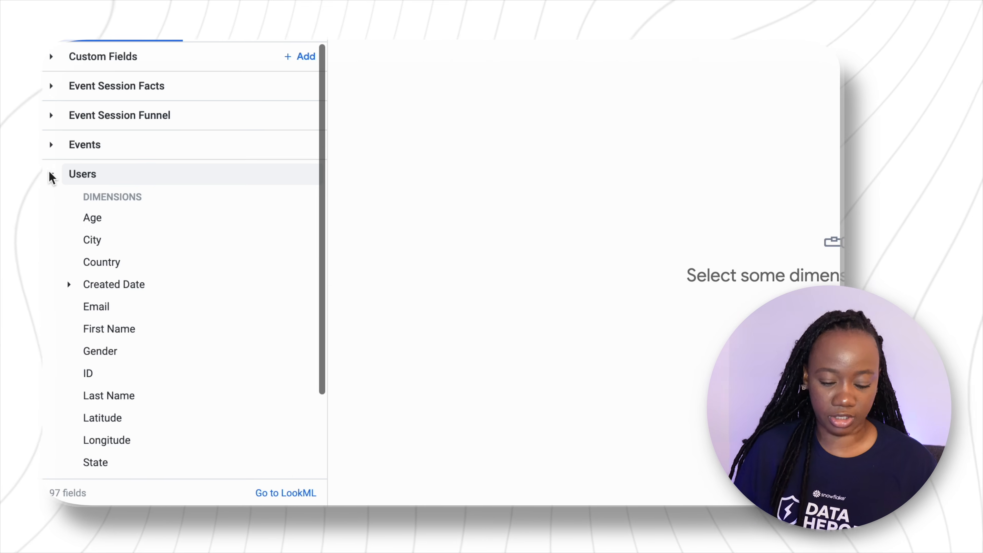
Add the Users dimensions First Name, Last Name, Zip and Country to the query.
scroll(144, 361, down, 3)
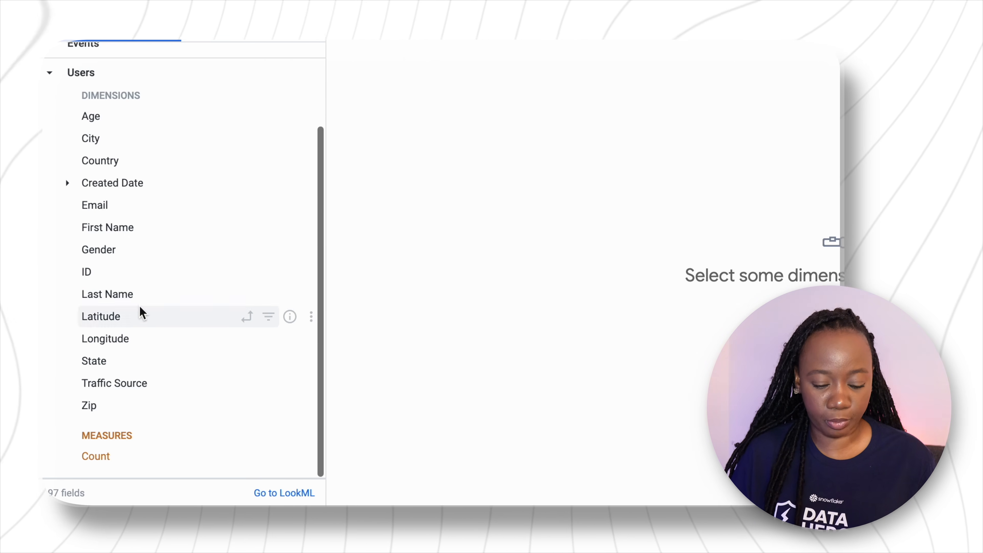
click(125, 225)
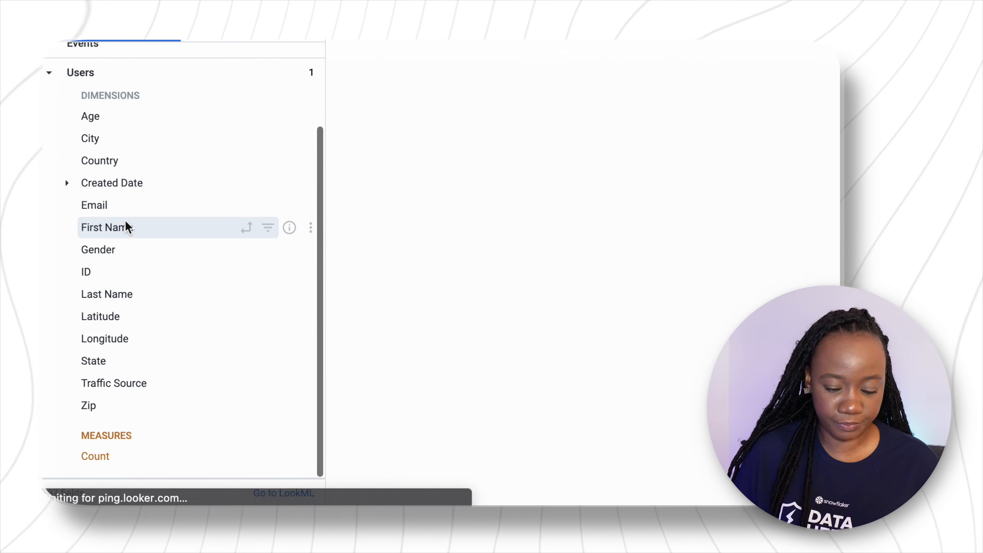
click(119, 295)
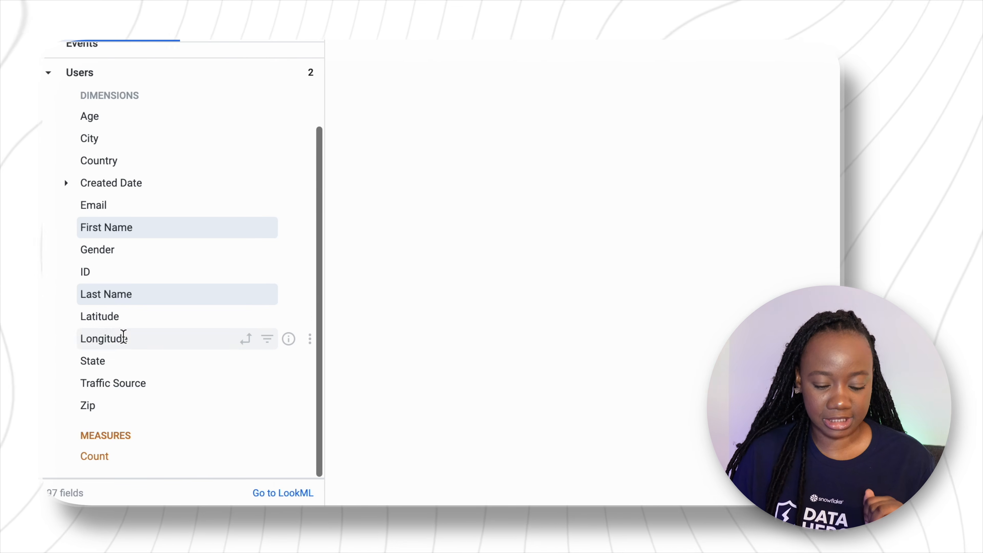
click(128, 406)
click(142, 161)
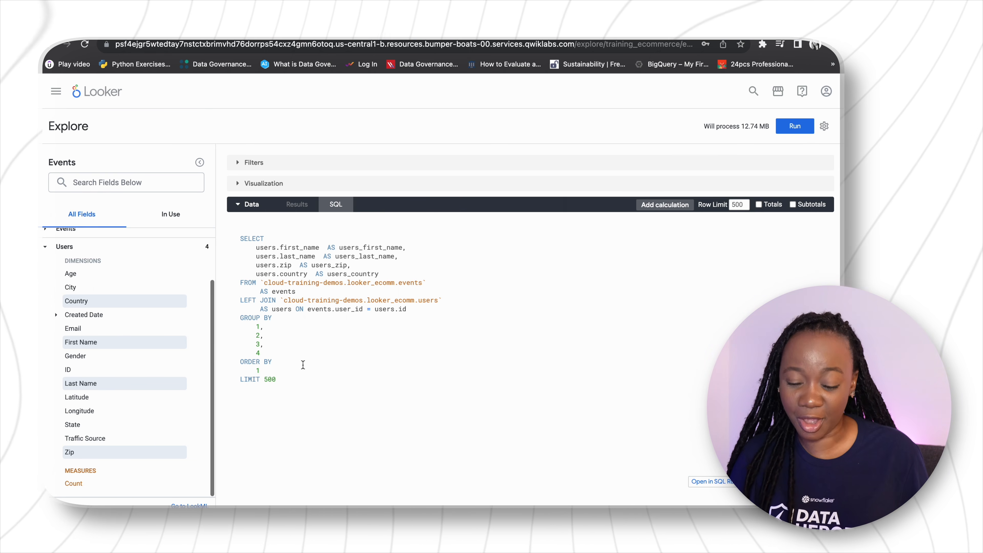
Run the query on the selected user fields and review its results and generated SQL.
click(301, 210)
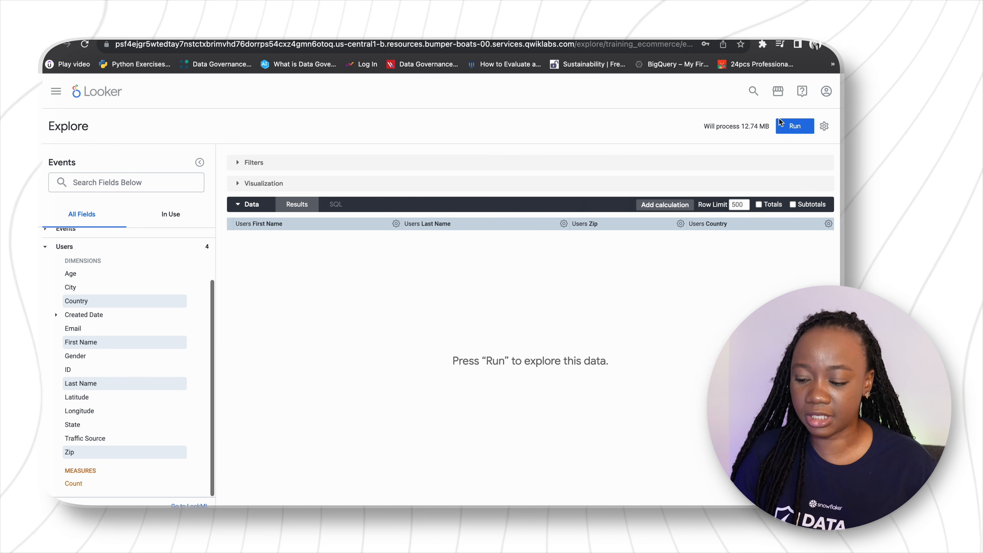
click(795, 126)
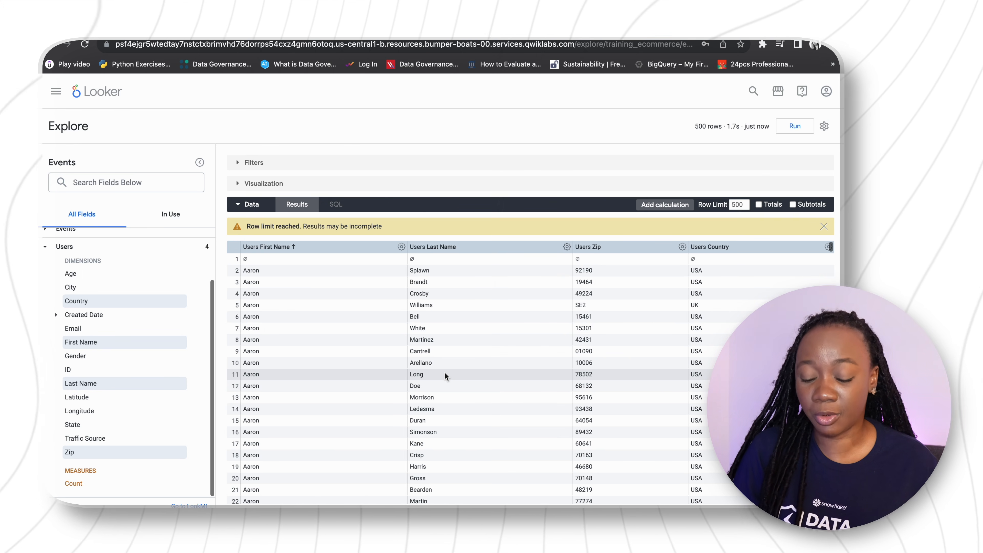
click(341, 208)
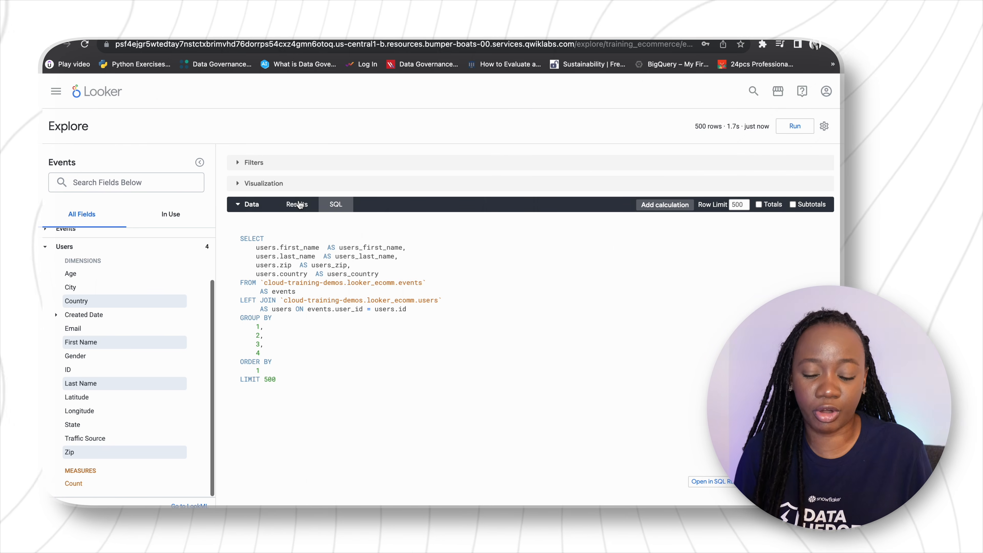
Show the query results as a table visualization.
click(241, 184)
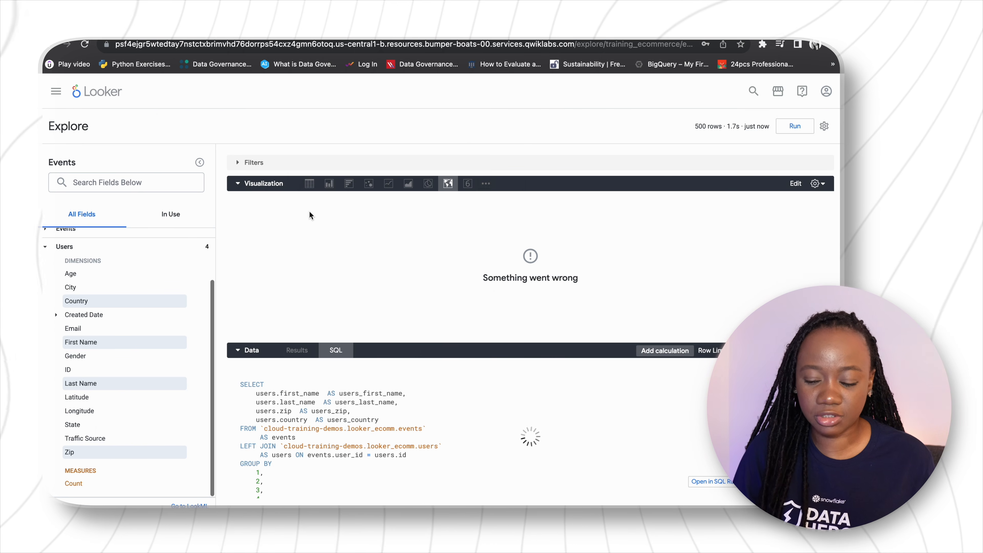
click(308, 184)
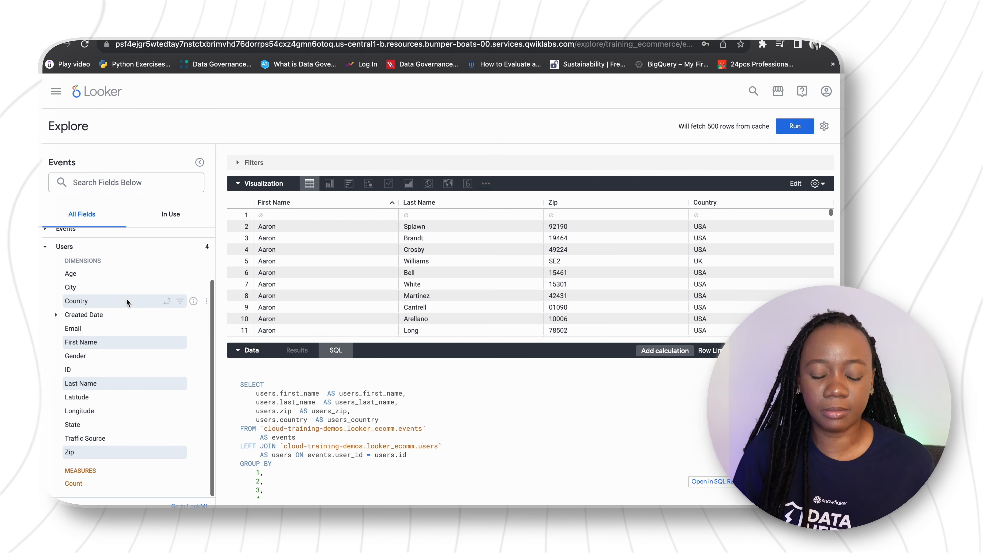
Remove Zip and all other fields in use from the query and return to the full field list.
click(166, 216)
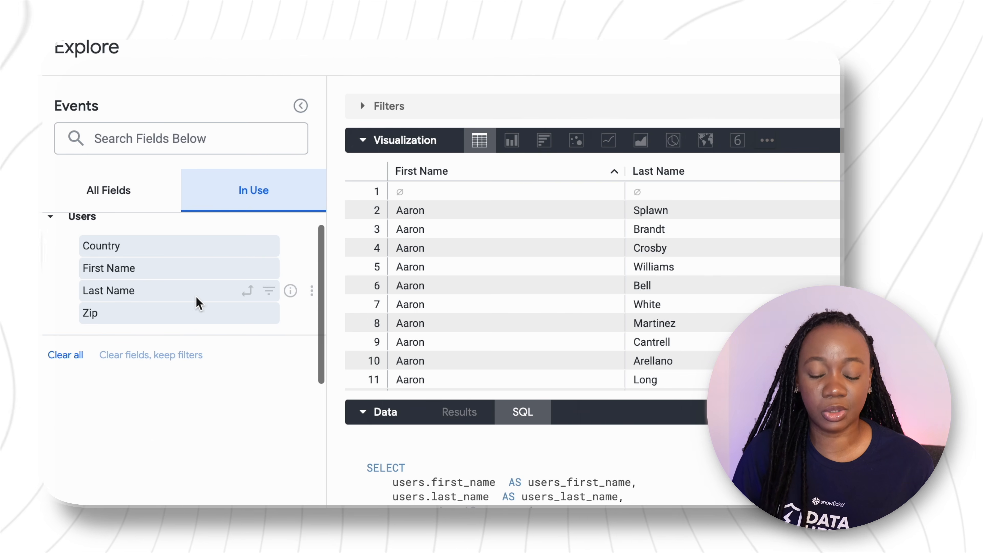
click(177, 309)
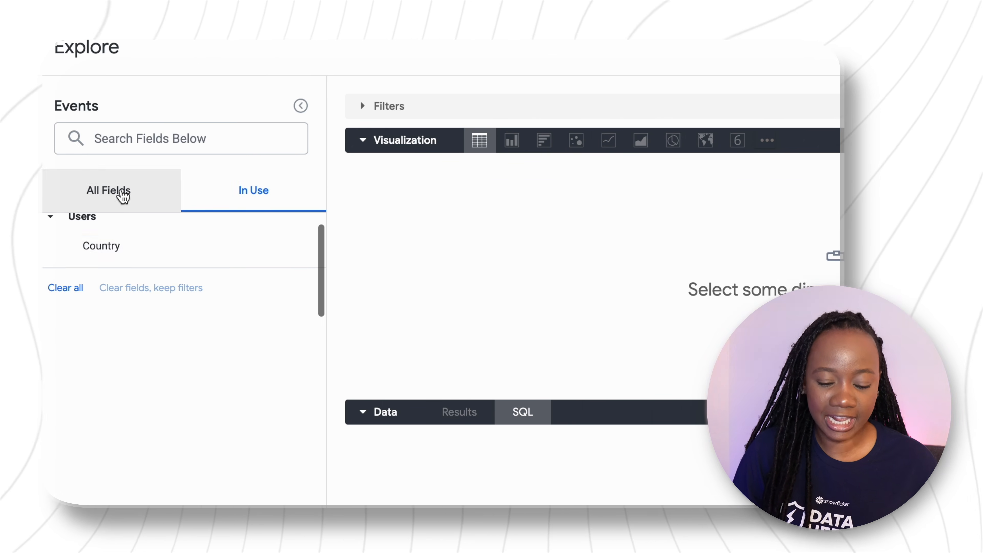
click(115, 189)
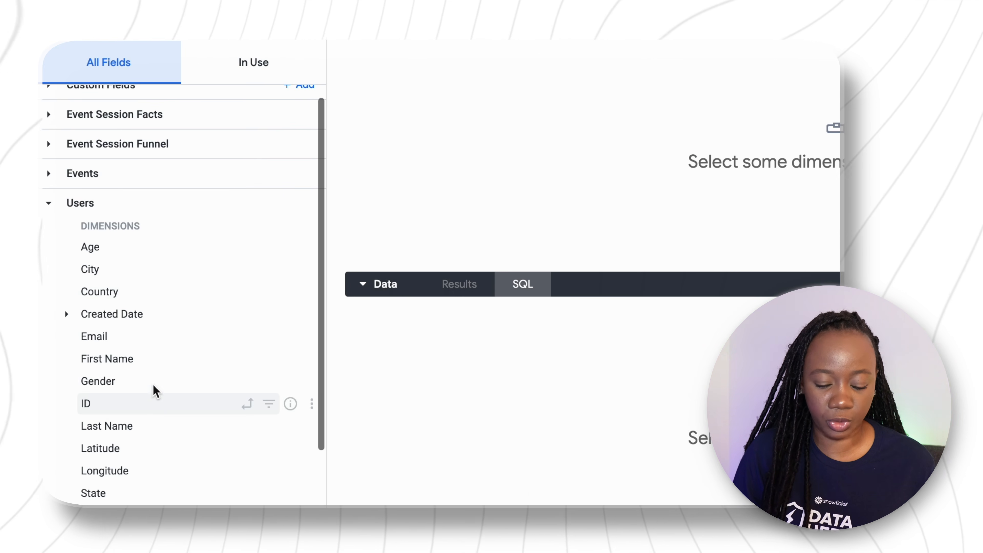
Add the Users Country dimension and the Users Count measure, and run the query to get results.
scroll(154, 414, down, 3)
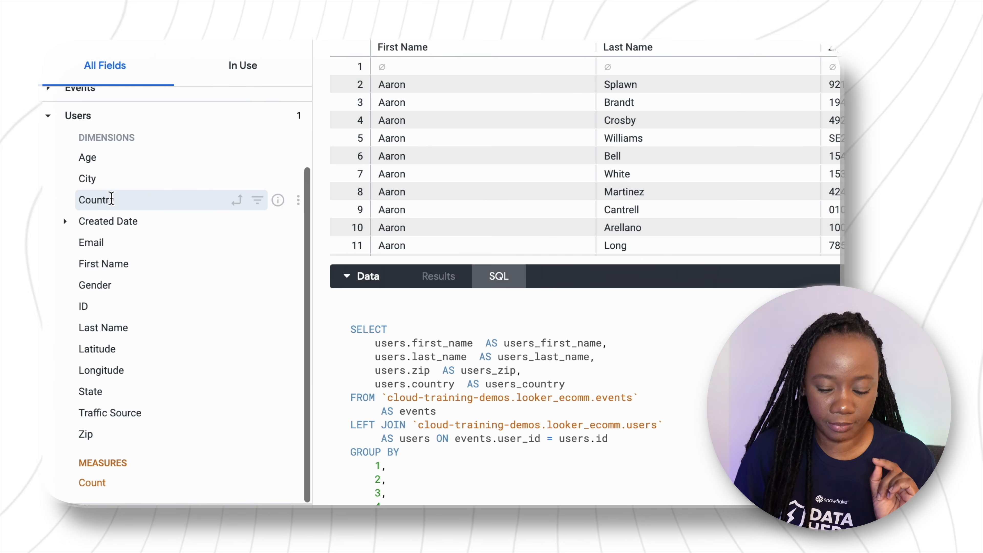
click(109, 199)
click(100, 483)
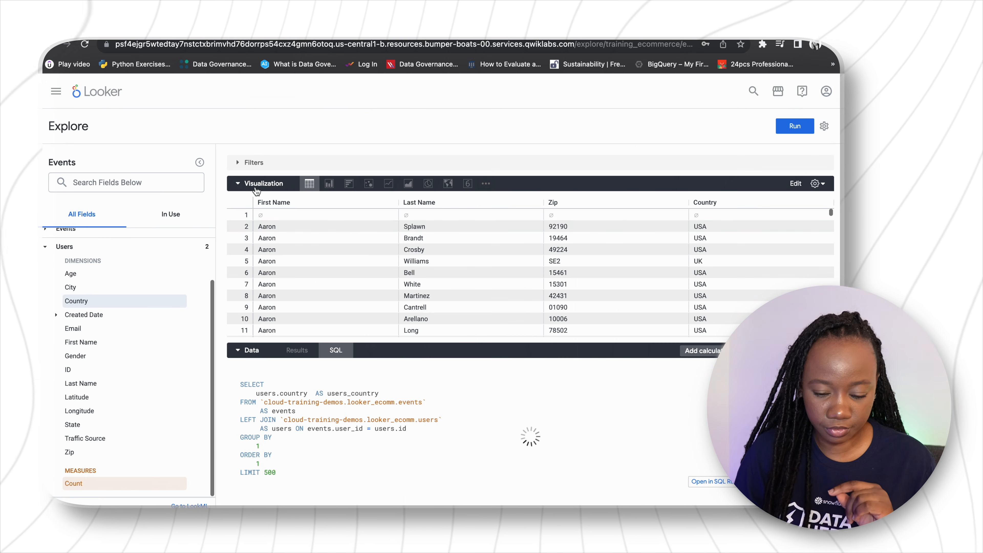
click(298, 205)
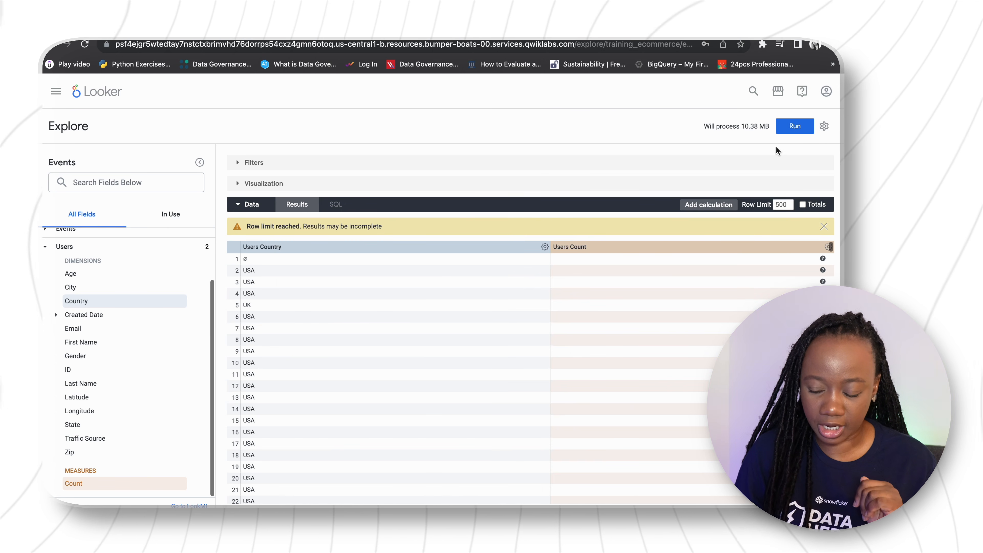
click(792, 132)
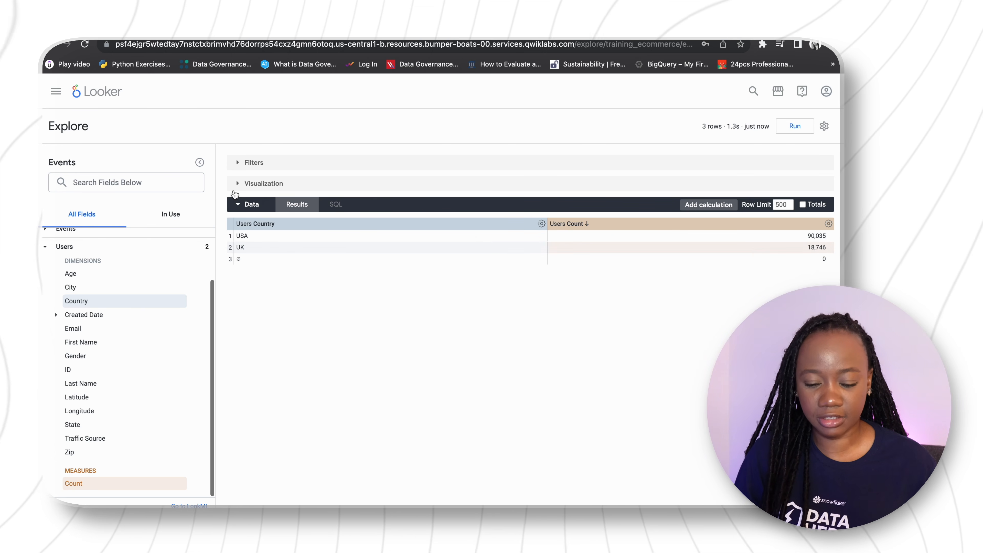
Visualize the user count by country as a column chart with the visualization settings open.
click(237, 184)
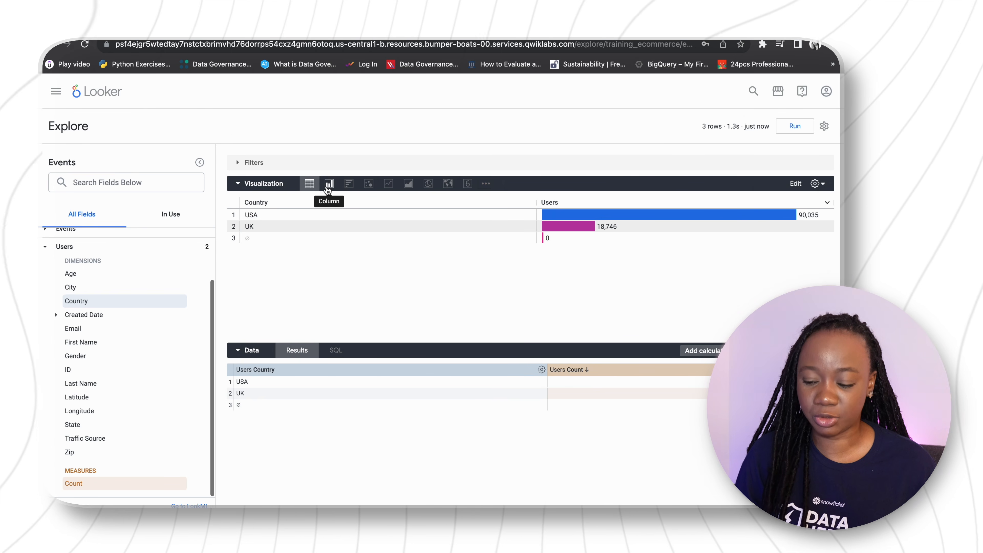
click(795, 185)
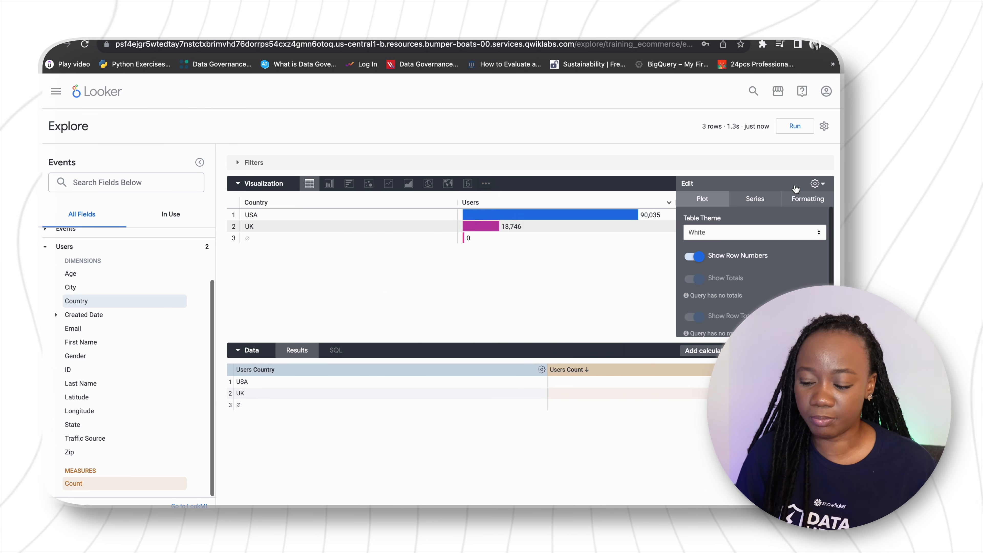
scroll(734, 267, down, 2)
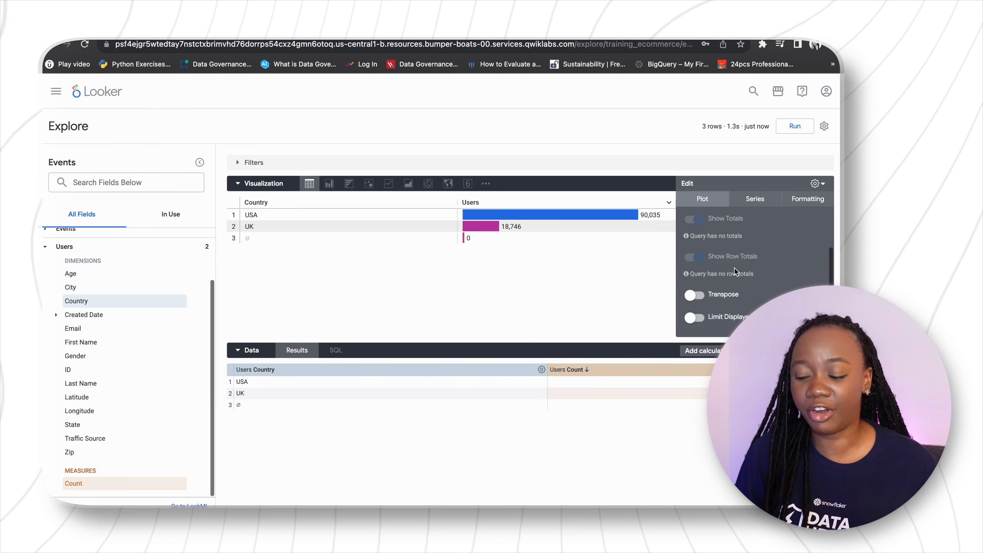
click(330, 186)
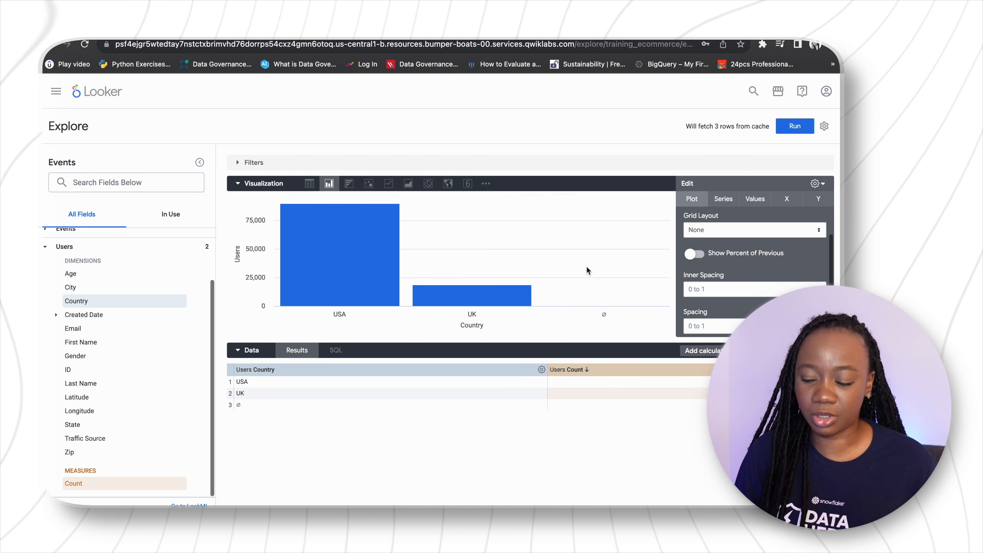
Look through the column chart's plot and series settings, and turn on its value labels.
click(752, 232)
click(753, 231)
scroll(753, 271, down, 3)
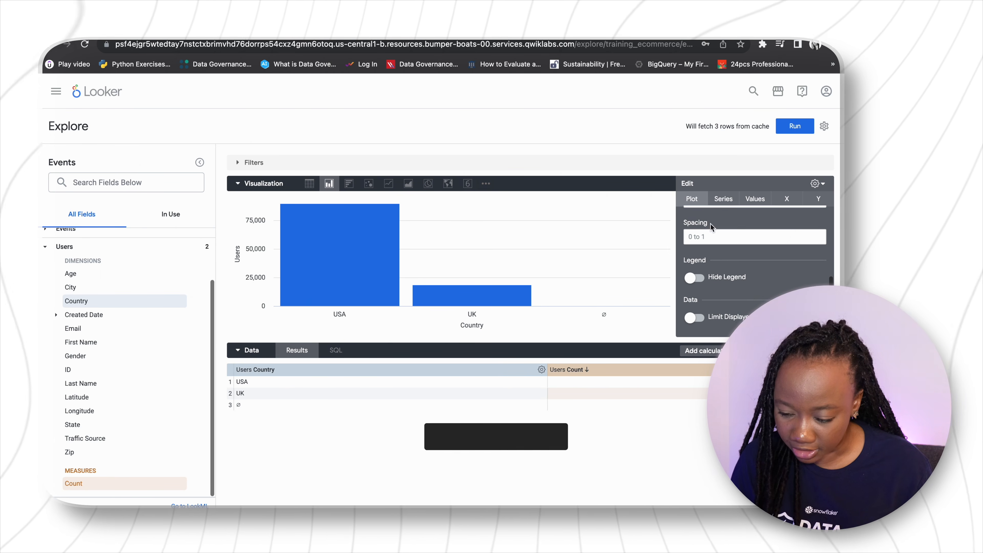
click(724, 199)
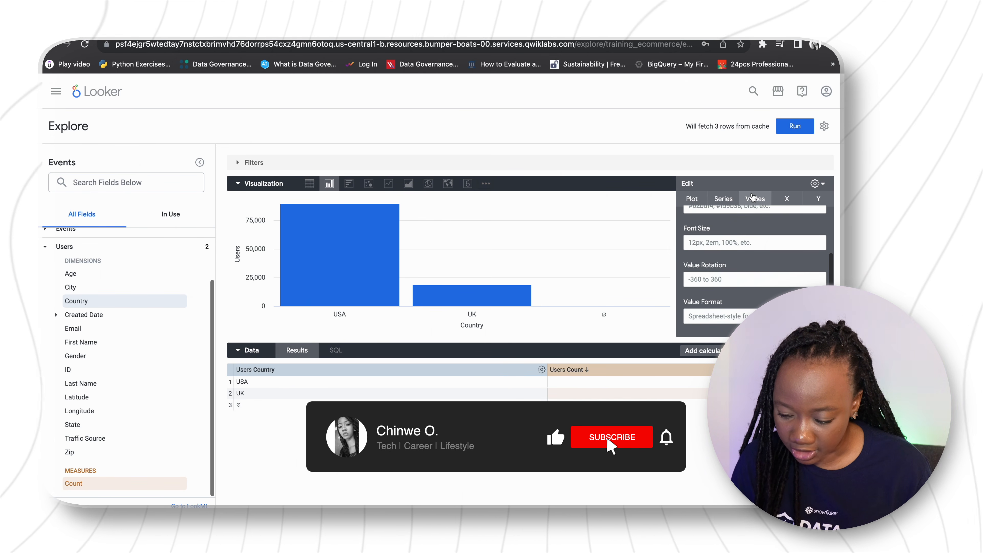
click(754, 198)
scroll(748, 281, up, 2)
scroll(748, 281, up, 2)
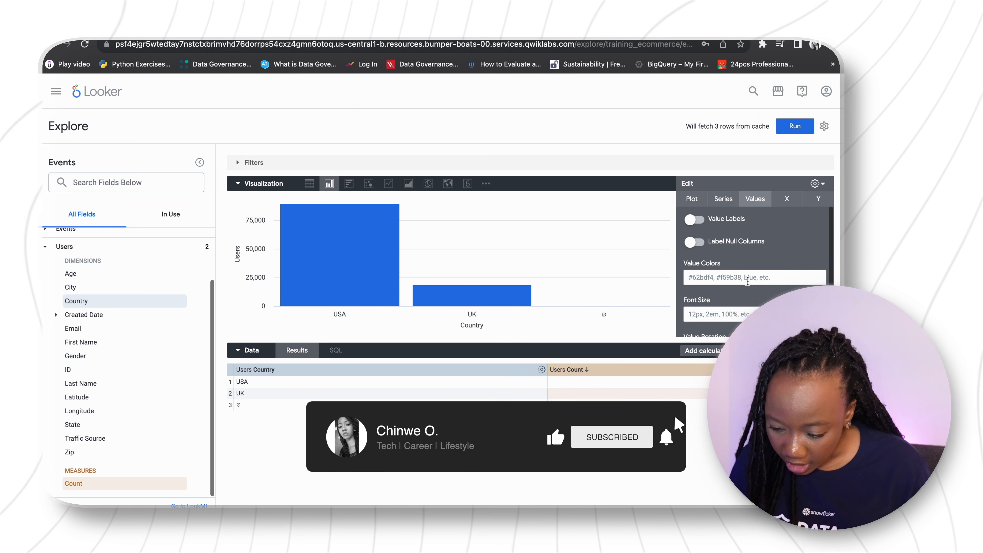
click(692, 220)
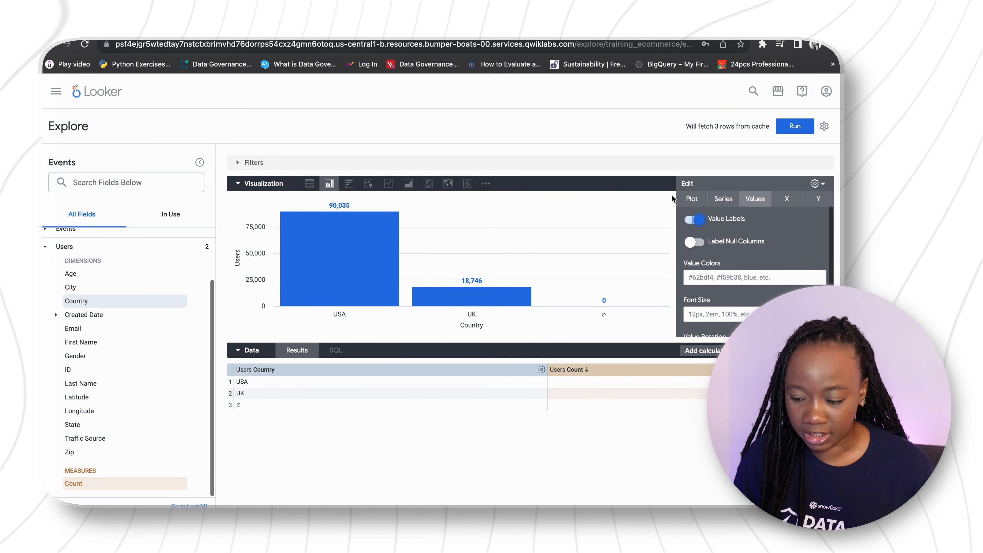
click(817, 188)
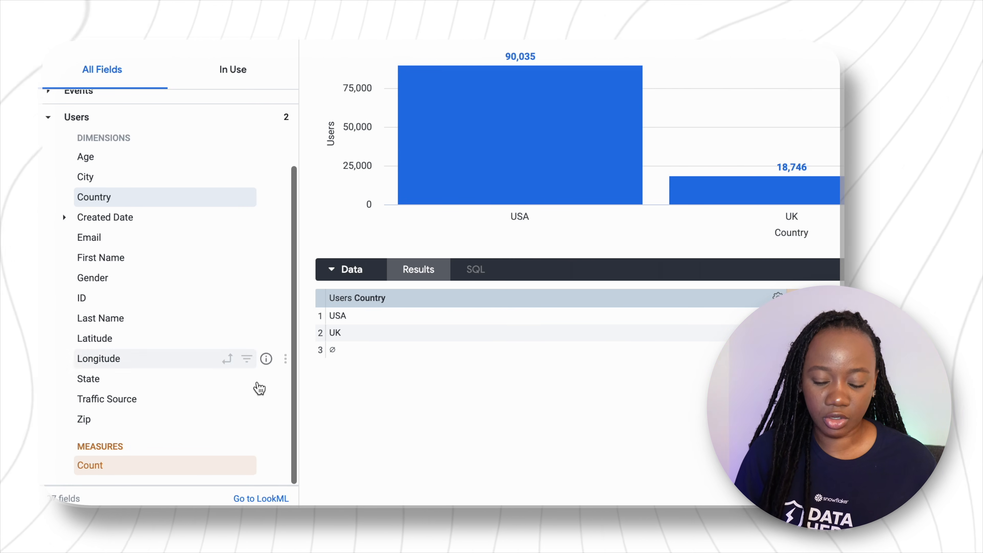
Open the LookML definition of the Country dimension and skim the dimensions in the users view file.
click(267, 197)
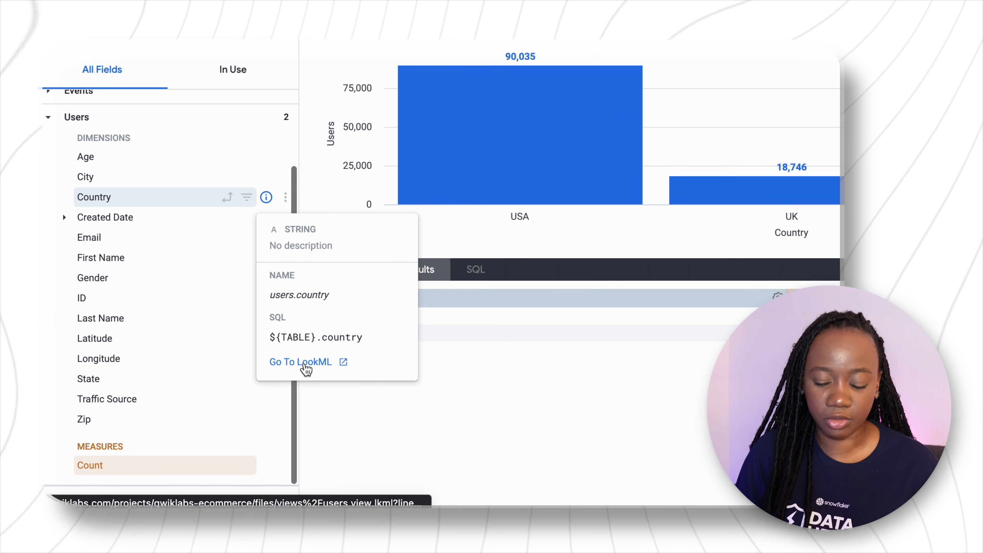
click(305, 362)
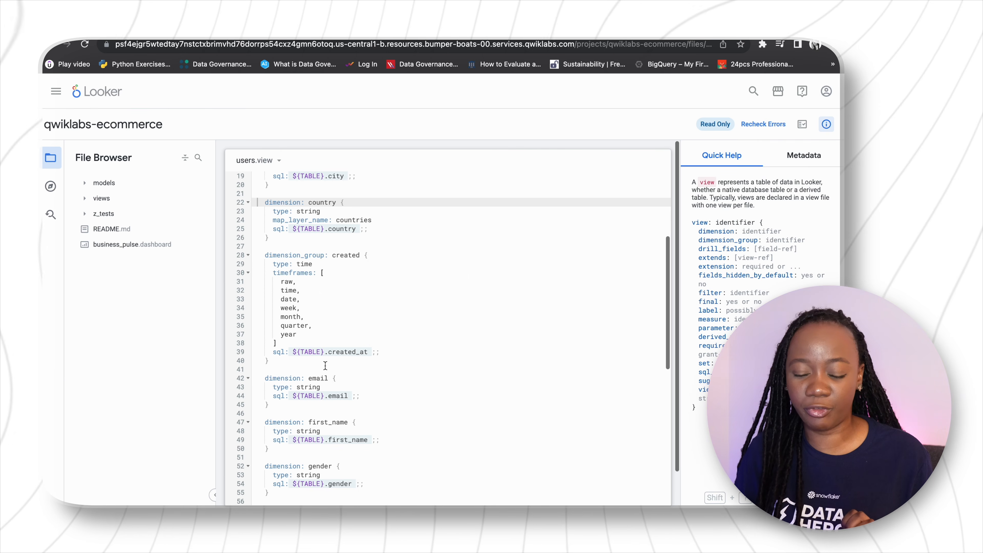
scroll(325, 365, down, 5)
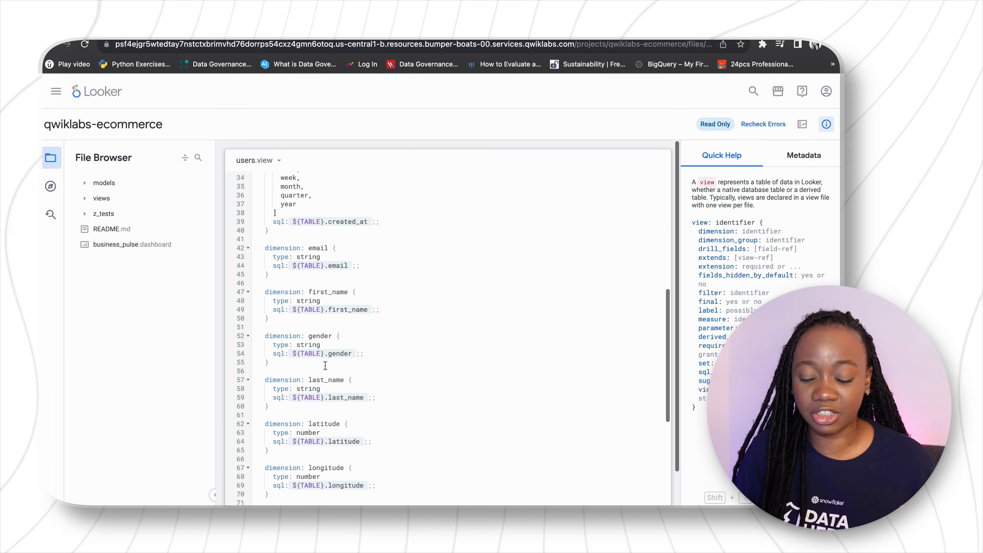
scroll(325, 366, up, 11)
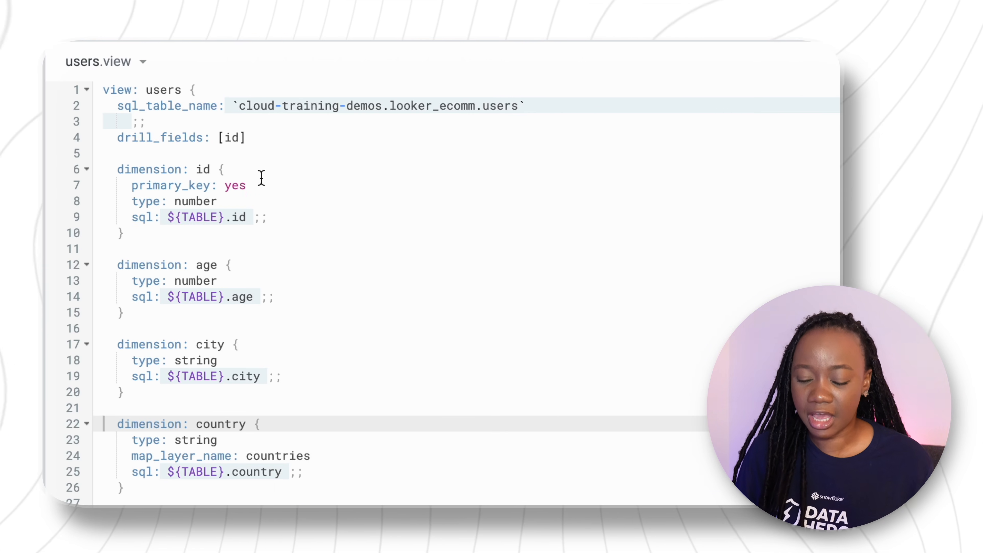
Examine the SQL table name and the id, age and city dimensions in the users view.
drag(229, 104, 524, 110)
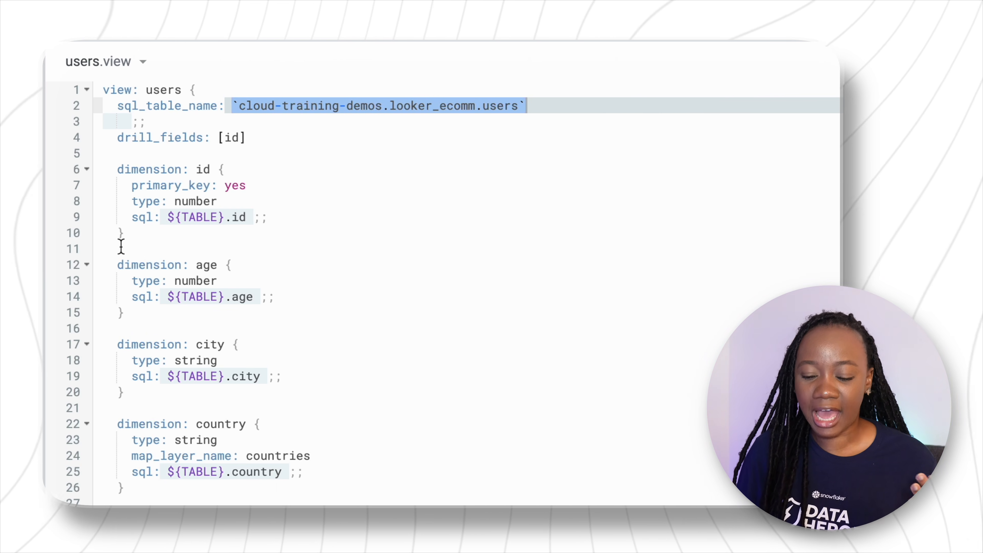
double_click(204, 170)
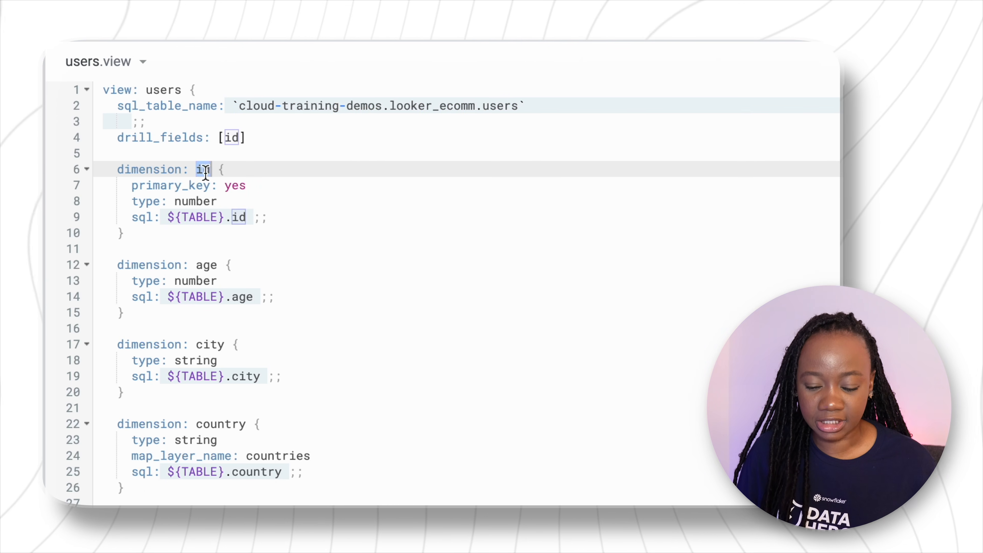
double_click(201, 265)
double_click(201, 343)
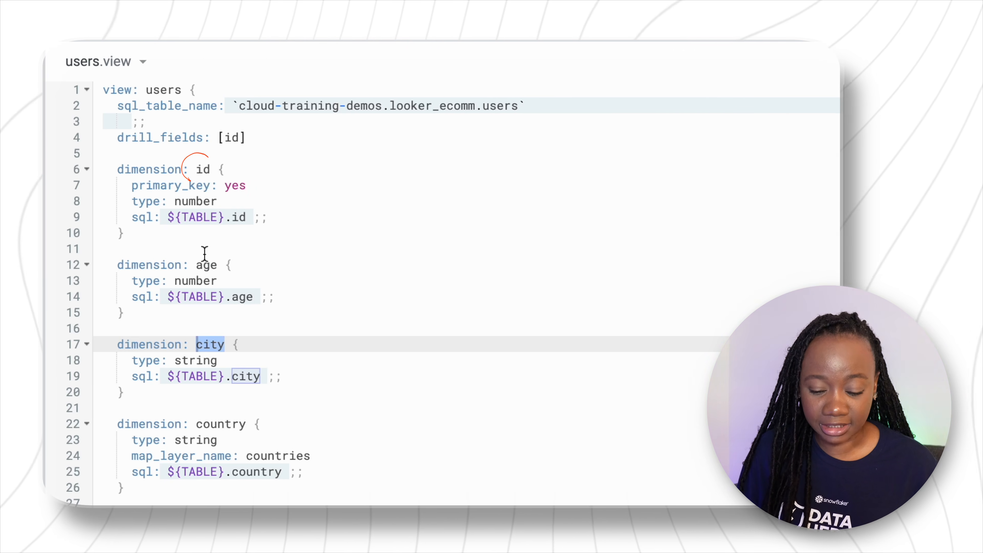
click(205, 263)
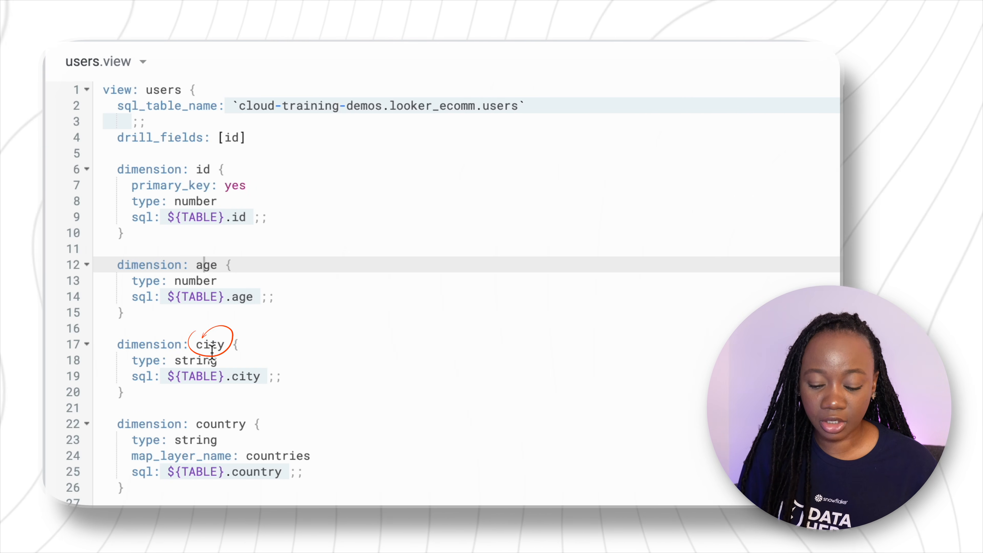